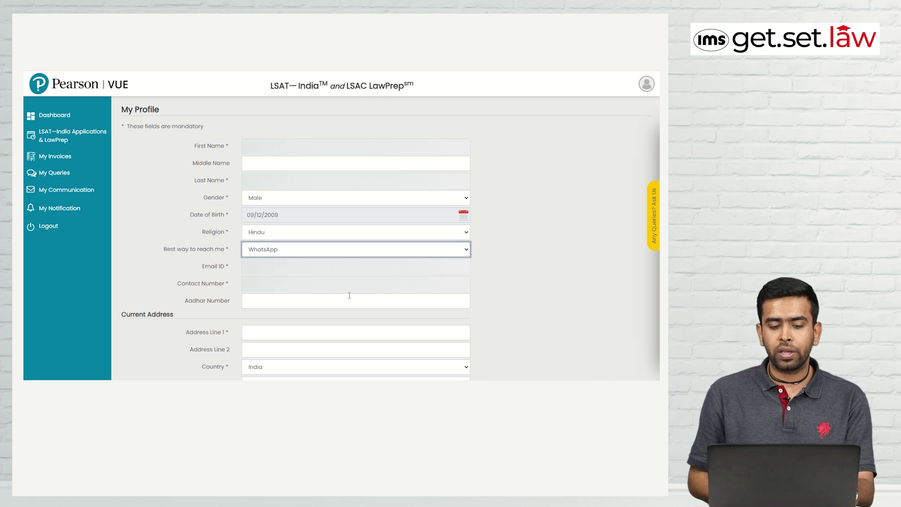
- Fill in the current address and postal code, reuse it as the permanent address, and save the profile
{"action": "scroll", "coordinate": [349, 295], "scroll_direction": "down", "scroll_amount": 3}
{"action": "left_click", "coordinate": [297, 180]}
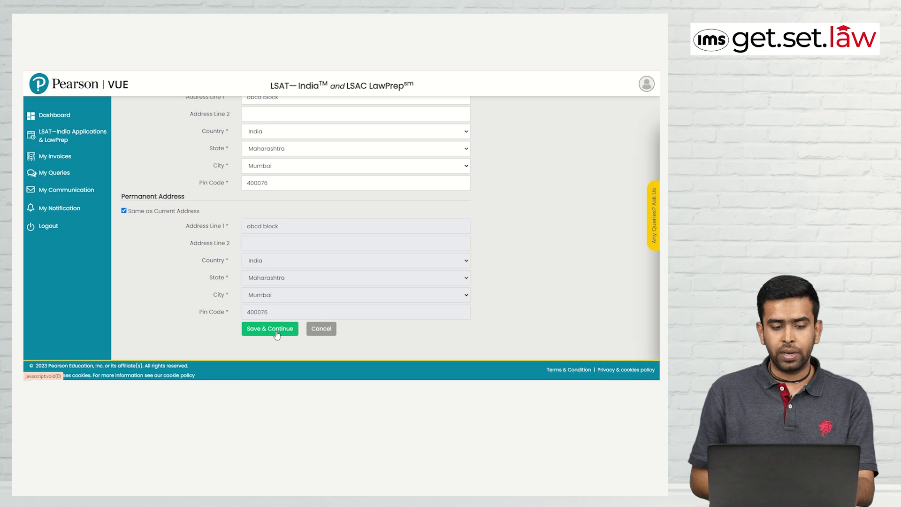
{"action": "left_click", "coordinate": [277, 328]}
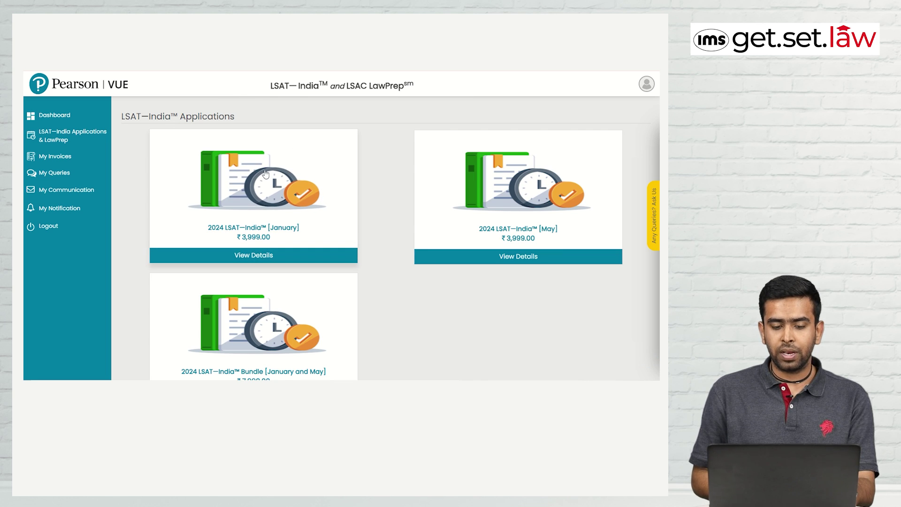
- Look through the LSAT—India applications and special offers, and open the details of 2024 LSAT—India [January]
{"action": "scroll", "coordinate": [318, 238], "scroll_direction": "down", "scroll_amount": 2}
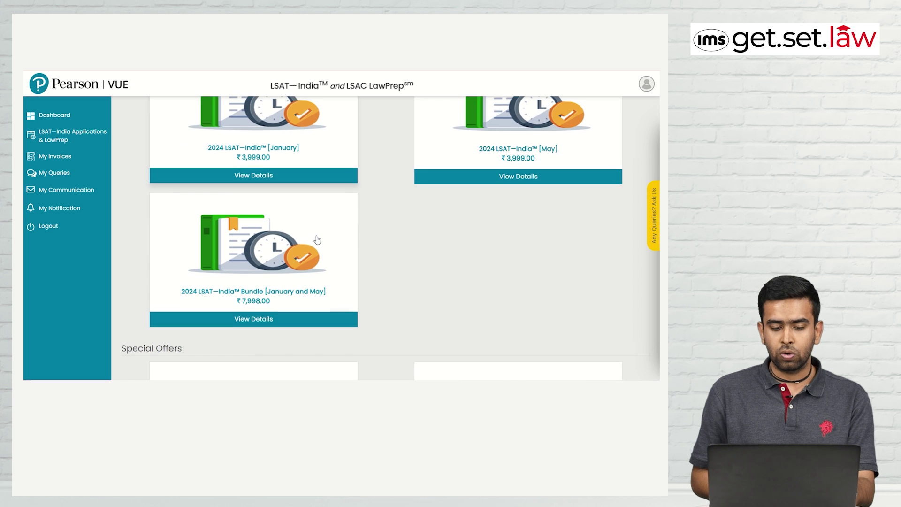
{"action": "scroll", "coordinate": [318, 238], "scroll_direction": "down", "scroll_amount": 2}
{"action": "scroll", "coordinate": [316, 238], "scroll_direction": "up", "scroll_amount": 4}
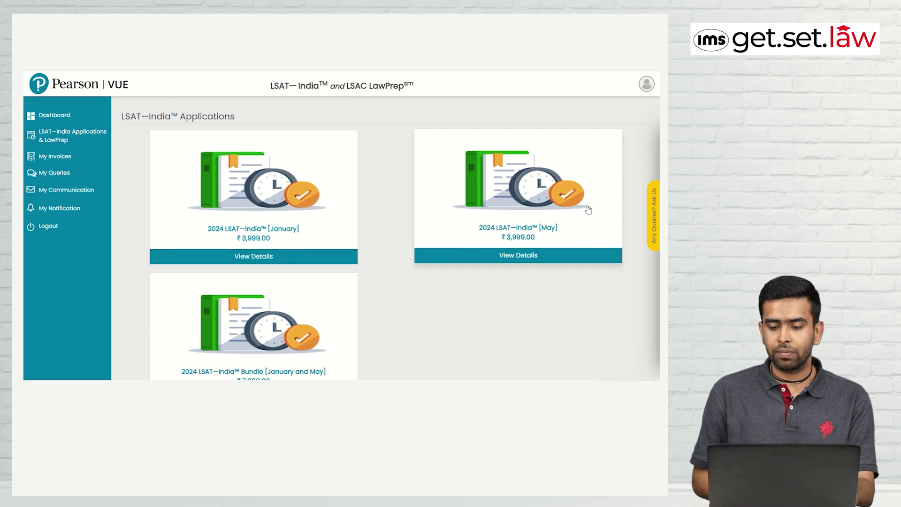
{"action": "left_click", "coordinate": [301, 255]}
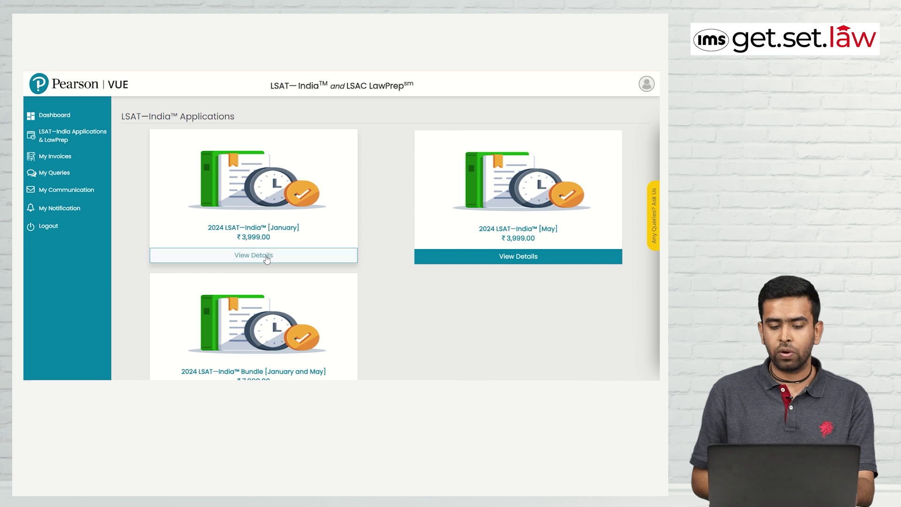
{"action": "scroll", "coordinate": [498, 221], "scroll_direction": "down", "scroll_amount": 8}
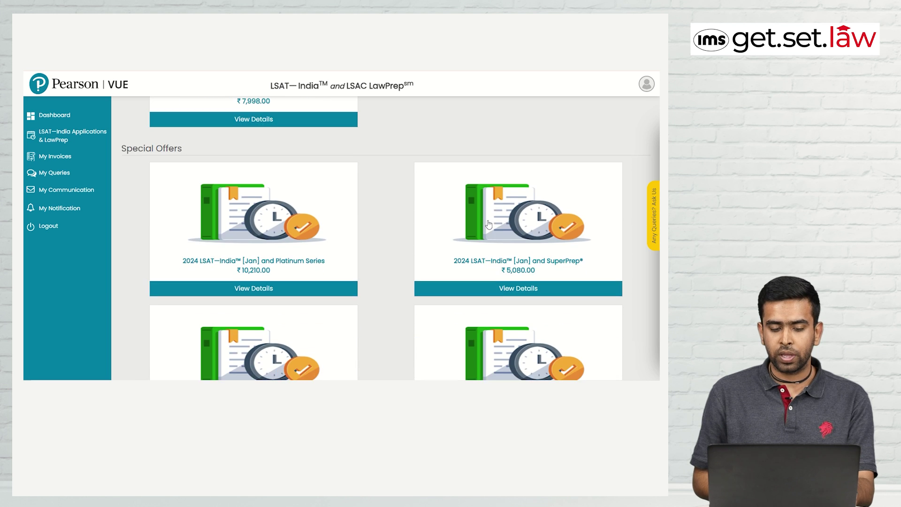
{"action": "scroll", "coordinate": [488, 225], "scroll_direction": "up", "scroll_amount": 8}
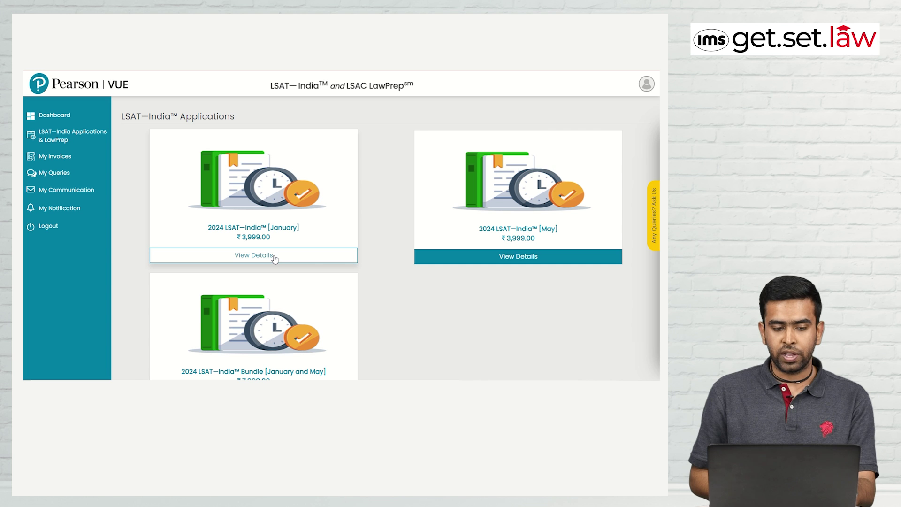
{"action": "left_click", "coordinate": [275, 258]}
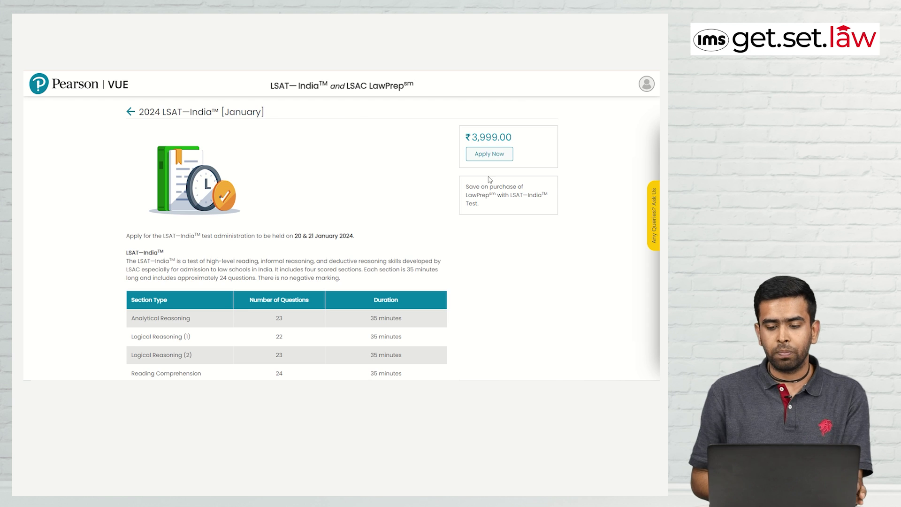
- Review the January test's details and start an application for it
{"action": "scroll", "coordinate": [488, 183], "scroll_direction": "down", "scroll_amount": 2}
{"action": "scroll", "coordinate": [488, 183], "scroll_direction": "up", "scroll_amount": 2}
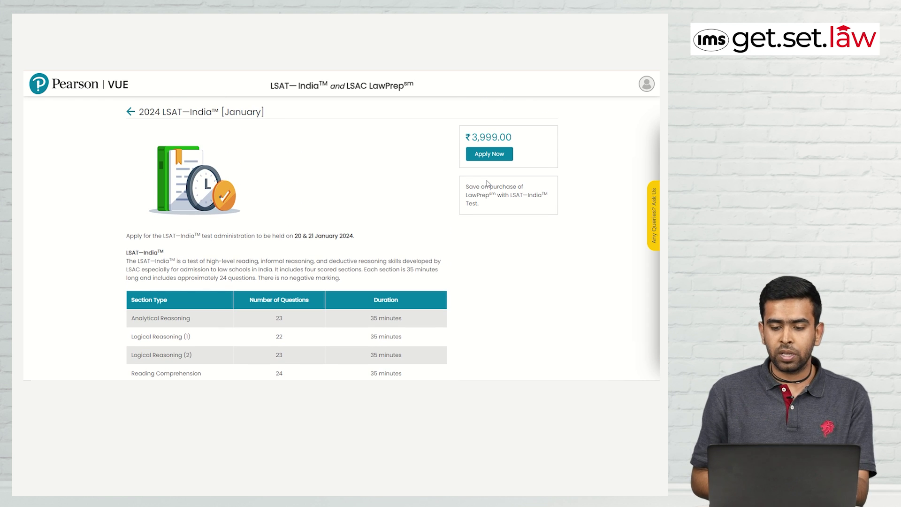
{"action": "left_click", "coordinate": [489, 155]}
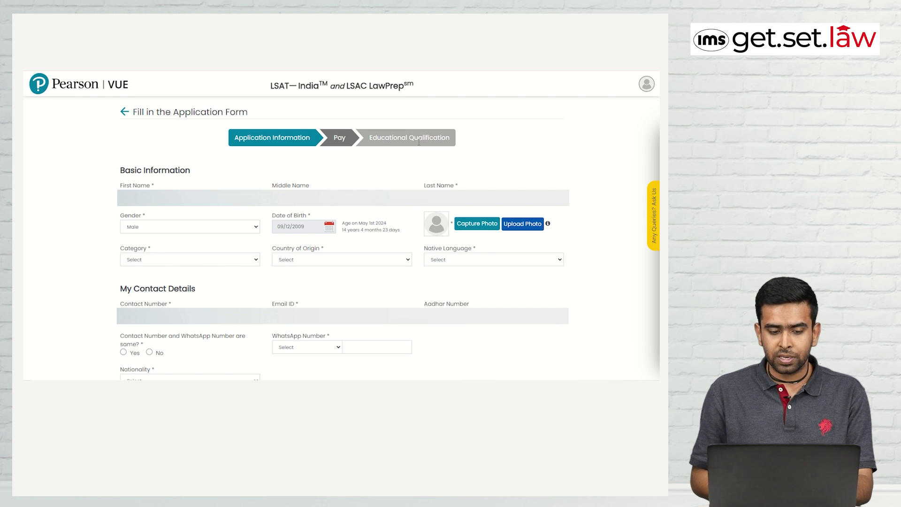
- Mark the WhatsApp number as same as the contact number, choose Indian nationality and 5 Year Integrated Law Programme, and answer No to being differently abled
{"action": "scroll", "coordinate": [419, 141], "scroll_direction": "down", "scroll_amount": 3}
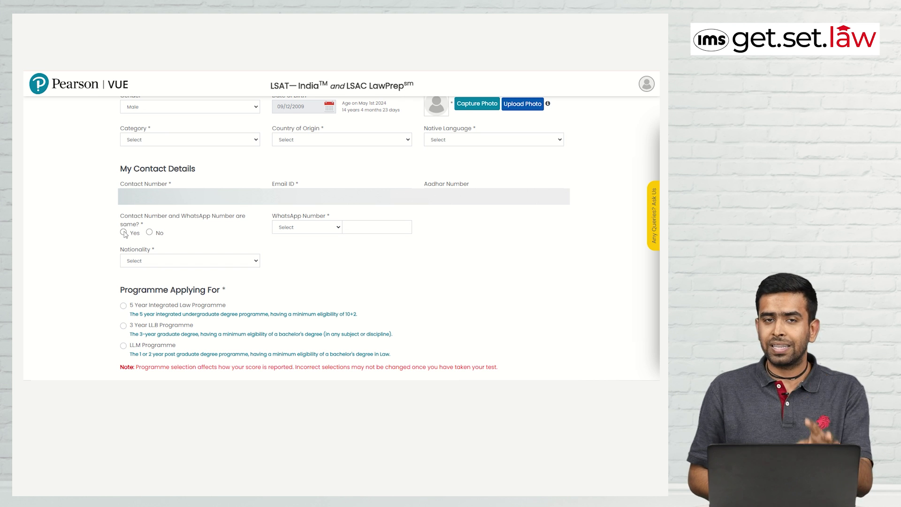
{"action": "left_click", "coordinate": [124, 233]}
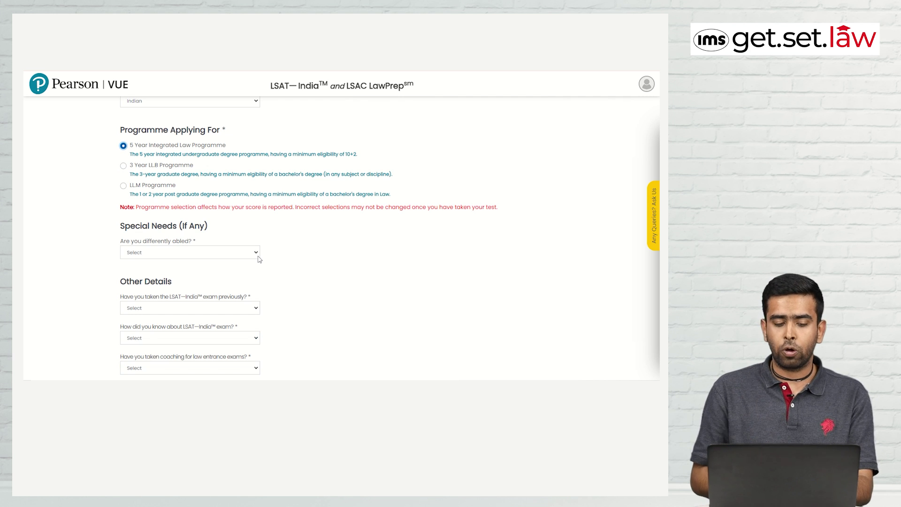
{"action": "left_click", "coordinate": [257, 253]}
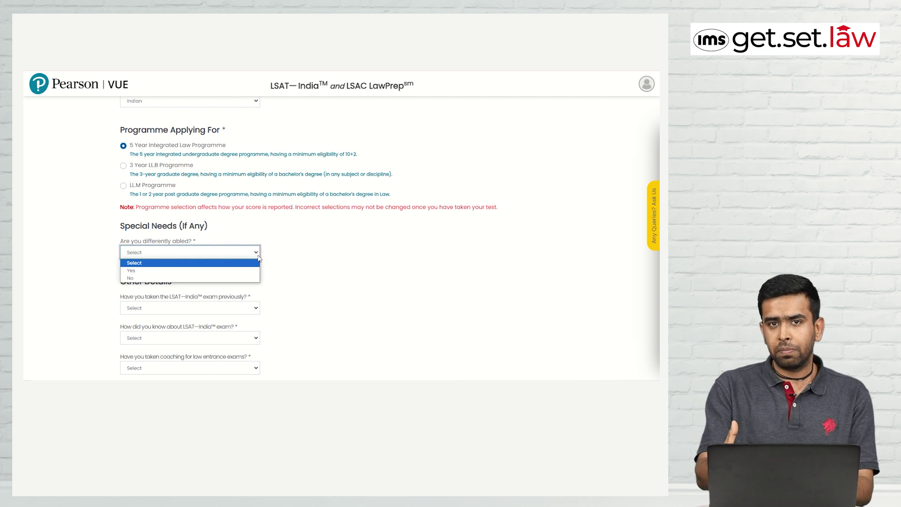
{"action": "left_click", "coordinate": [162, 278]}
- Answer No to having taken the LSAT—India exam previously and choose Website as the way of learning about it
{"action": "scroll", "coordinate": [162, 278], "scroll_direction": "down", "scroll_amount": 4}
{"action": "scroll", "coordinate": [202, 205], "scroll_direction": "up", "scroll_amount": 1}
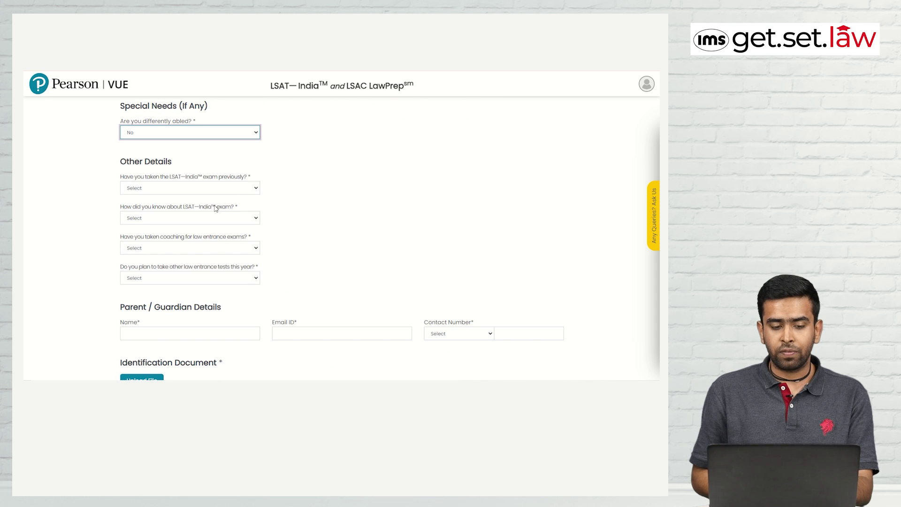
{"action": "left_click", "coordinate": [254, 187]}
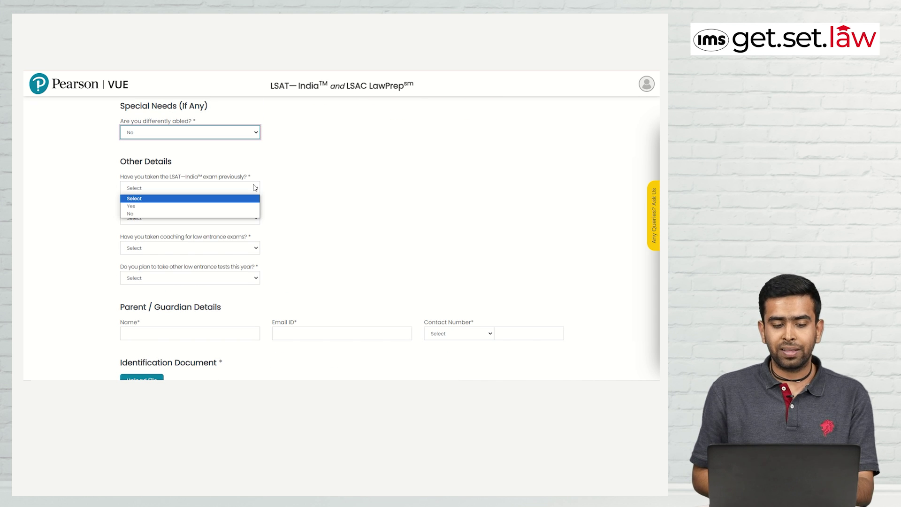
{"action": "left_click", "coordinate": [232, 208]}
{"action": "left_click", "coordinate": [248, 191]}
{"action": "left_click", "coordinate": [224, 216]}
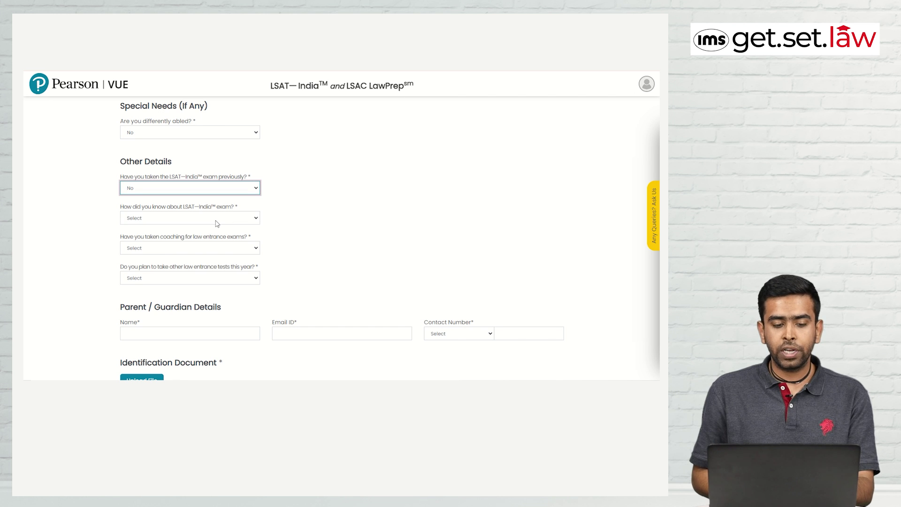
{"action": "left_click", "coordinate": [217, 220]}
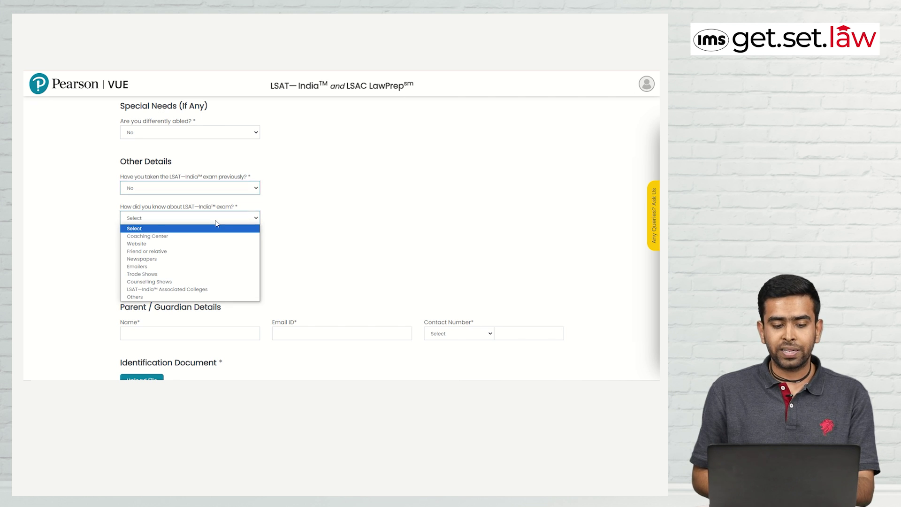
{"action": "left_click", "coordinate": [202, 245]}
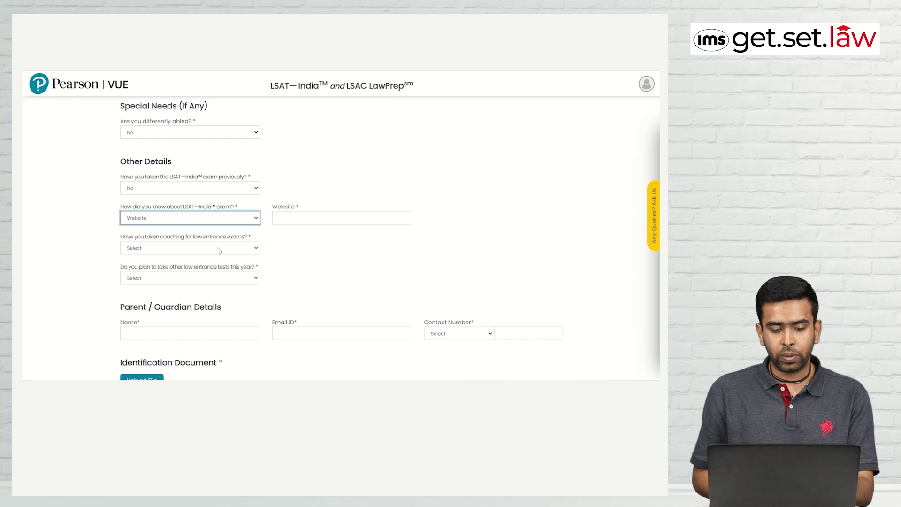
- Answer Yes to having taken coaching for law entrance exams and choose IMS as the coaching center
{"action": "left_click", "coordinate": [219, 249]}
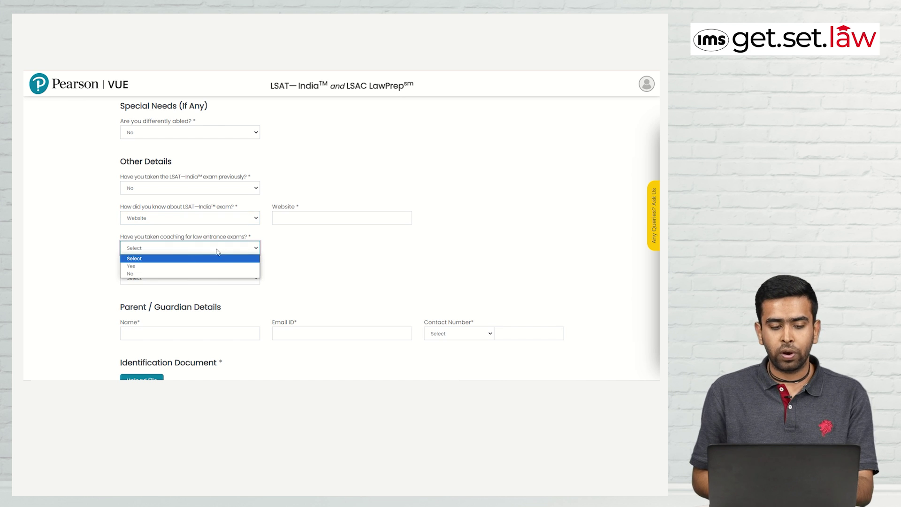
{"action": "left_click", "coordinate": [185, 268]}
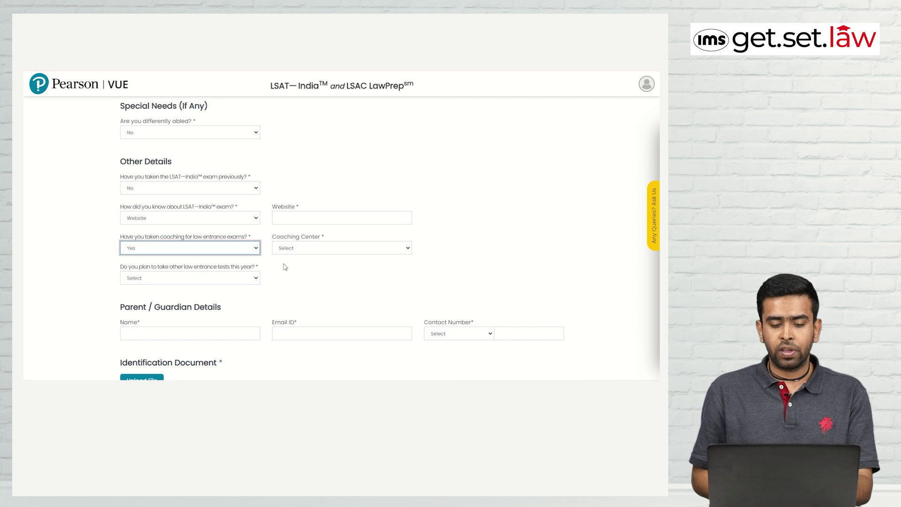
{"action": "left_click", "coordinate": [296, 248]}
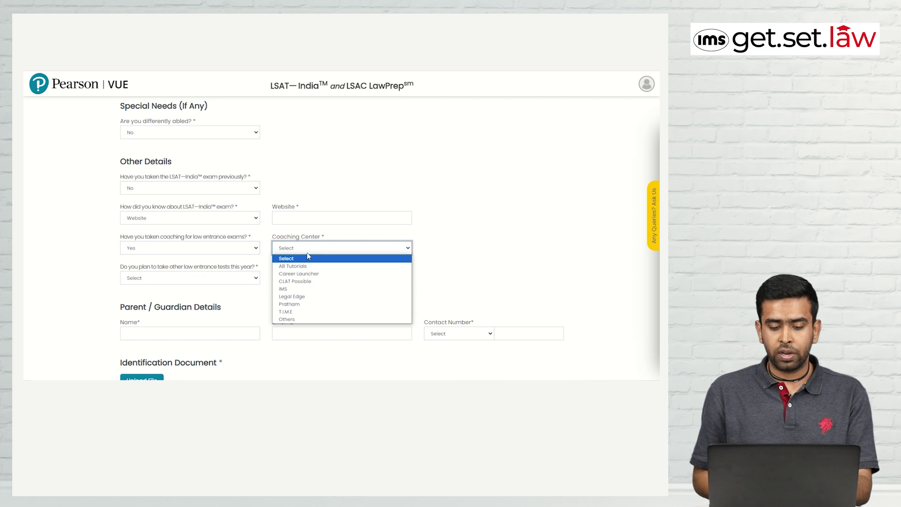
{"action": "left_click", "coordinate": [292, 289]}
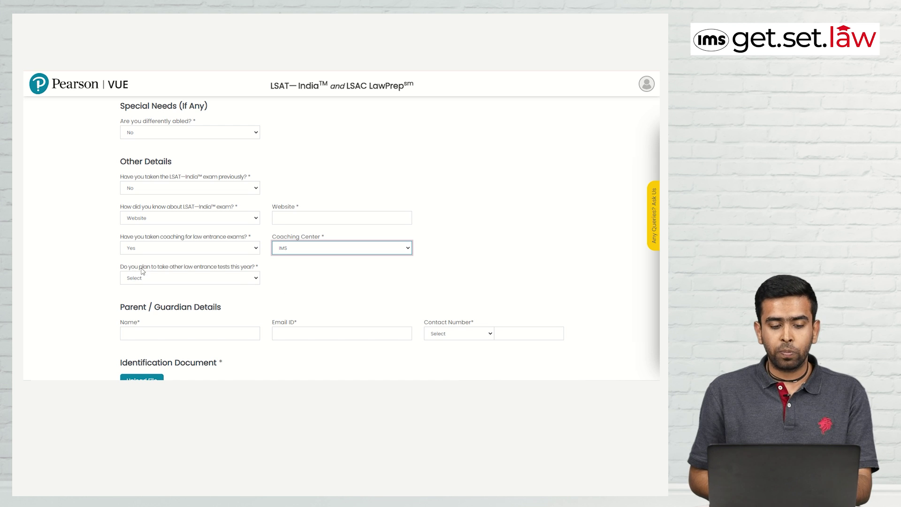
- Answer No to planning other law entrance tests this year and fill in the parent or guardian's name, e-mail and contact number
{"action": "left_click", "coordinate": [252, 278]}
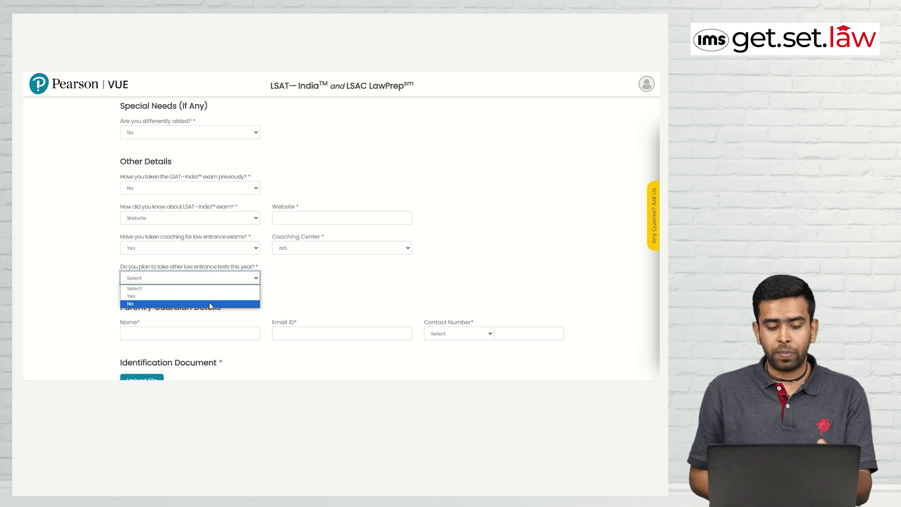
{"action": "left_click", "coordinate": [210, 304]}
{"action": "scroll", "coordinate": [206, 281], "scroll_direction": "down", "scroll_amount": 3}
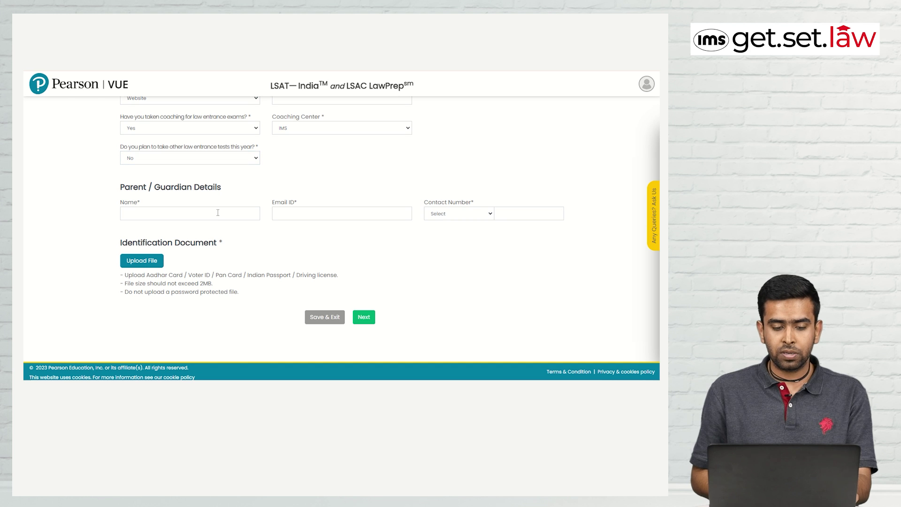
{"action": "left_click", "coordinate": [217, 214]}
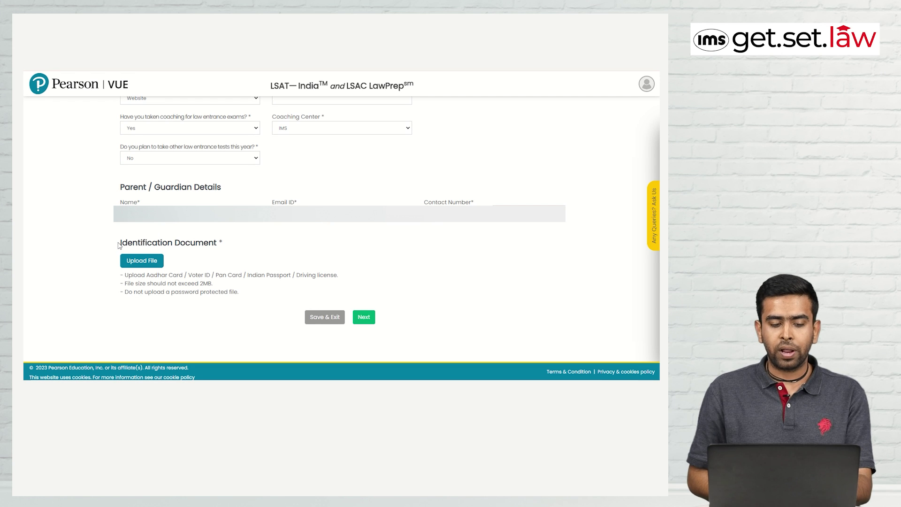
- Examine the accepted ID types, file size limit and password rule for the identification document upload
{"action": "left_click_drag", "start_coordinate": [122, 276], "coordinate": [267, 275]}
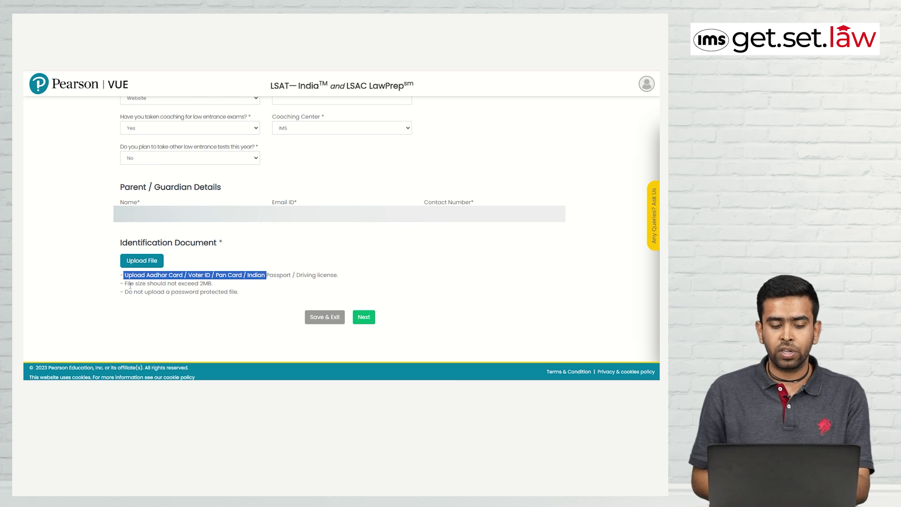
{"action": "left_click_drag", "start_coordinate": [124, 284], "coordinate": [214, 289]}
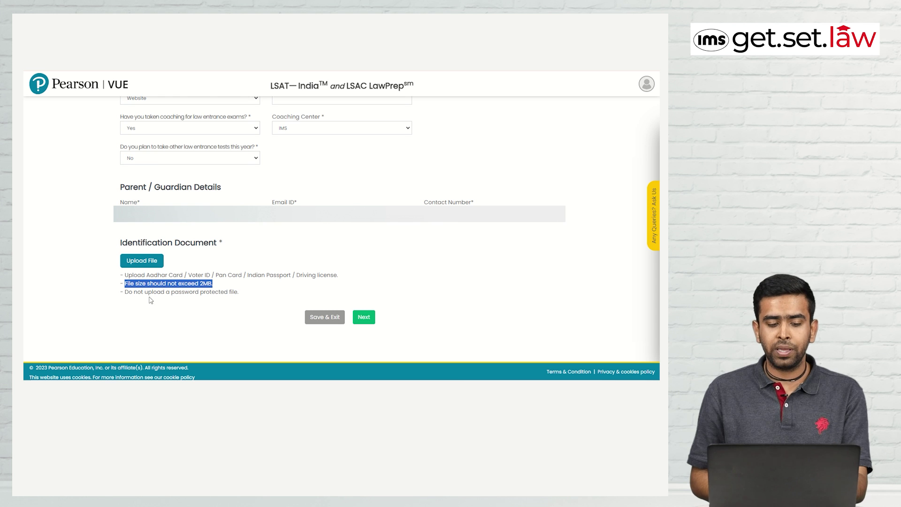
{"action": "left_click_drag", "start_coordinate": [125, 292], "coordinate": [241, 301]}
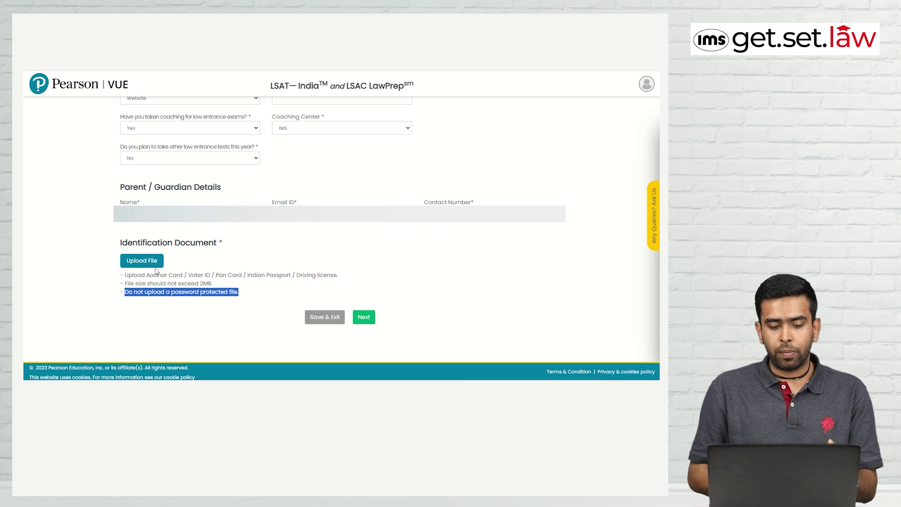
{"action": "left_click", "coordinate": [240, 287]}
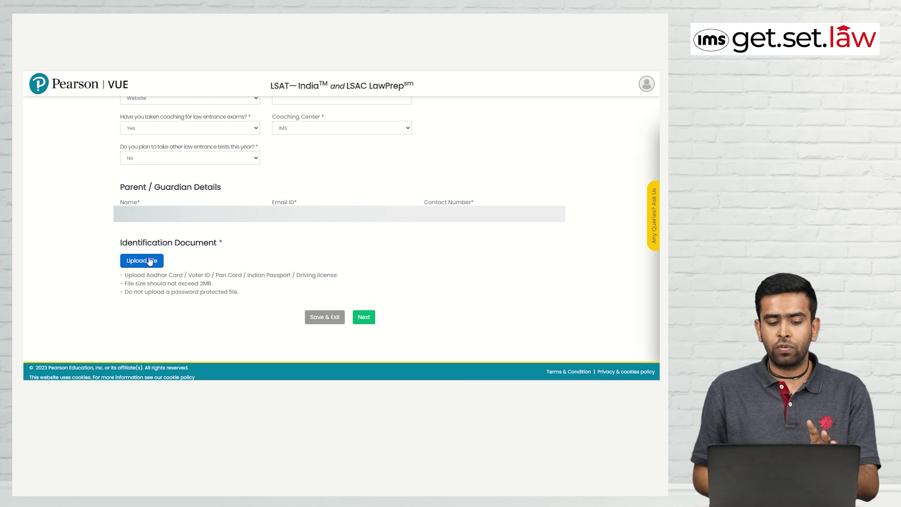
- Enter lsat.com as the required website and try to continue past the application information form
{"action": "left_click", "coordinate": [336, 319]}
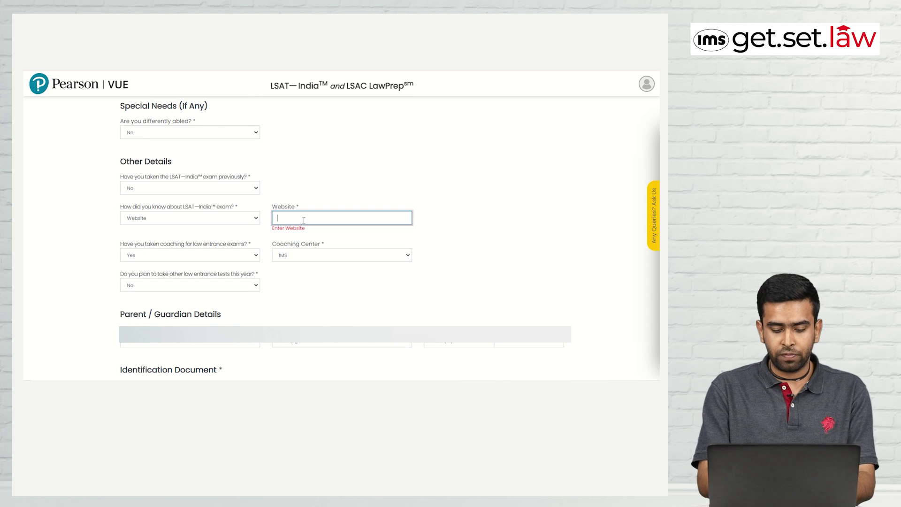
{"action": "type", "text": "lsat.com"}
{"action": "key", "text": "Tab"}
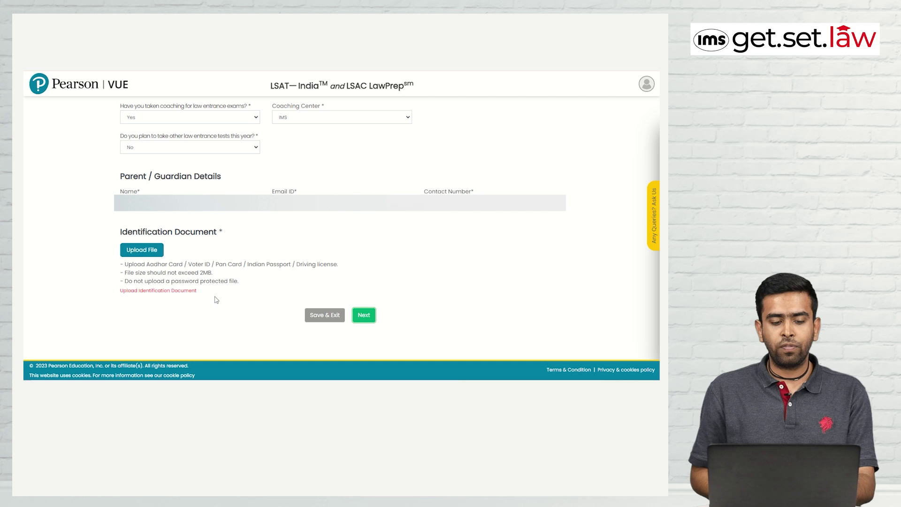
{"action": "left_click_drag", "start_coordinate": [216, 300], "coordinate": [117, 241]}
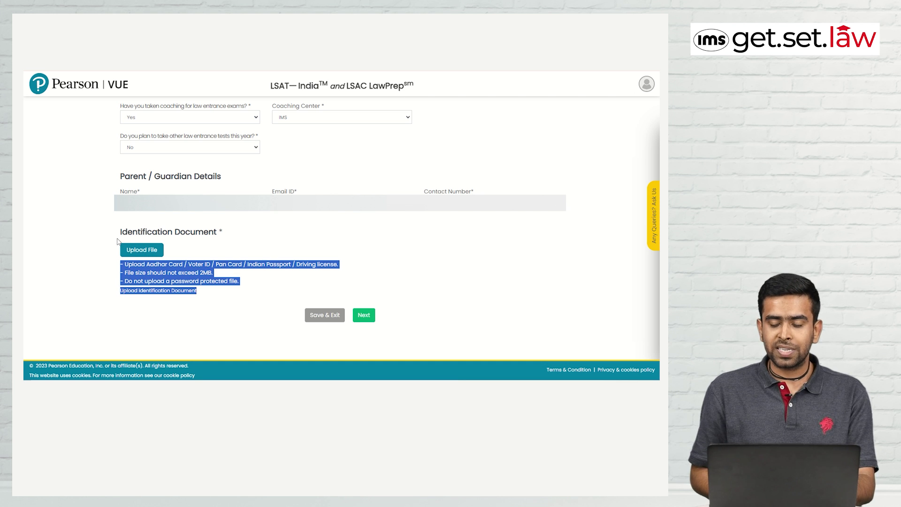